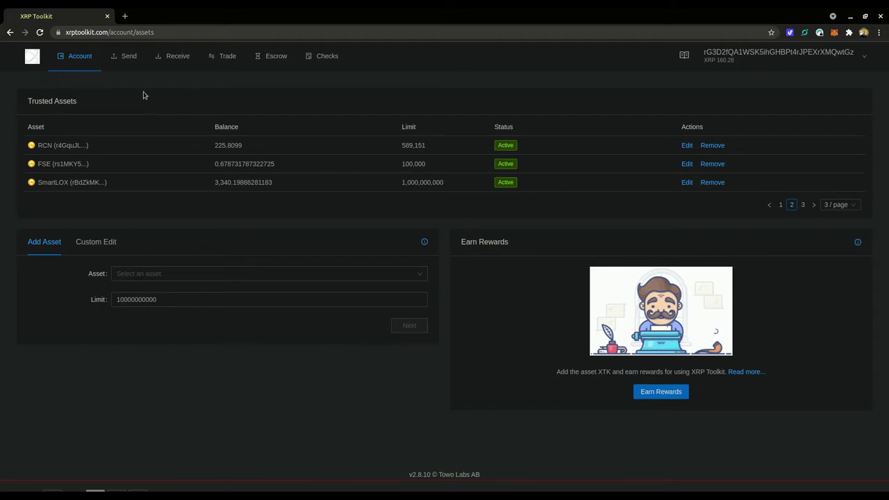
- Open the account's trusted assets page and bring up the custom trust line form
mouse_move(82, 57)
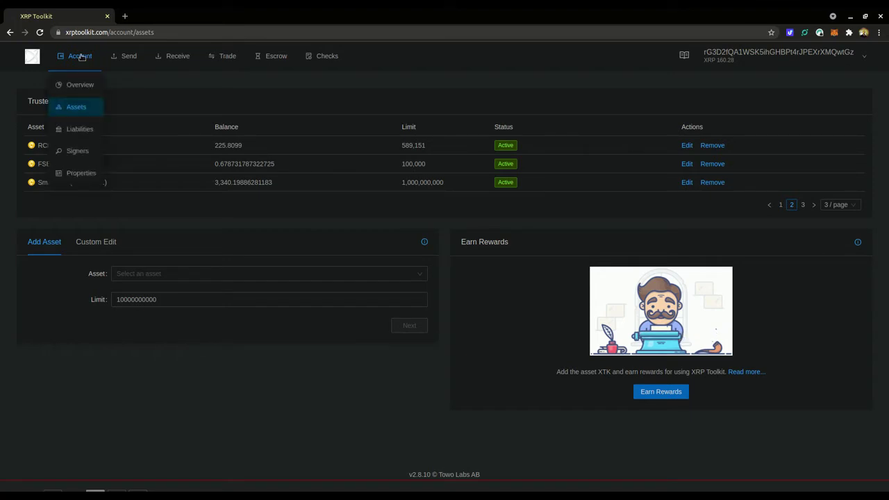
click(78, 109)
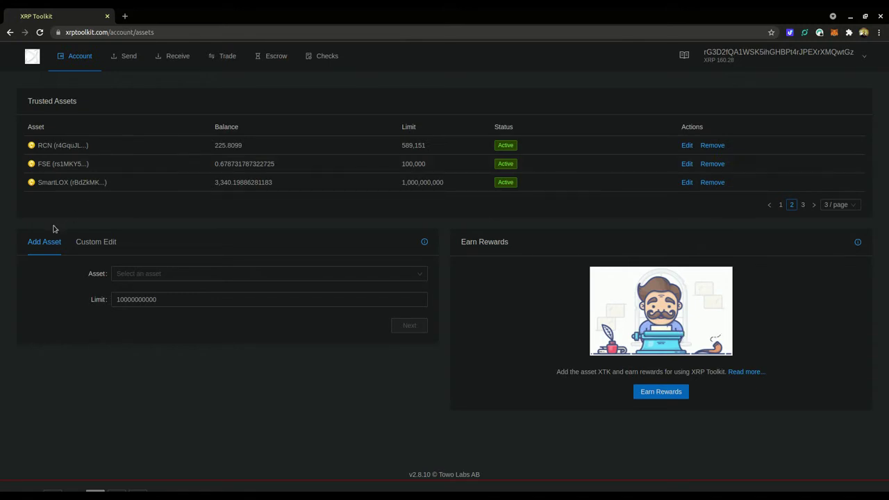
click(93, 246)
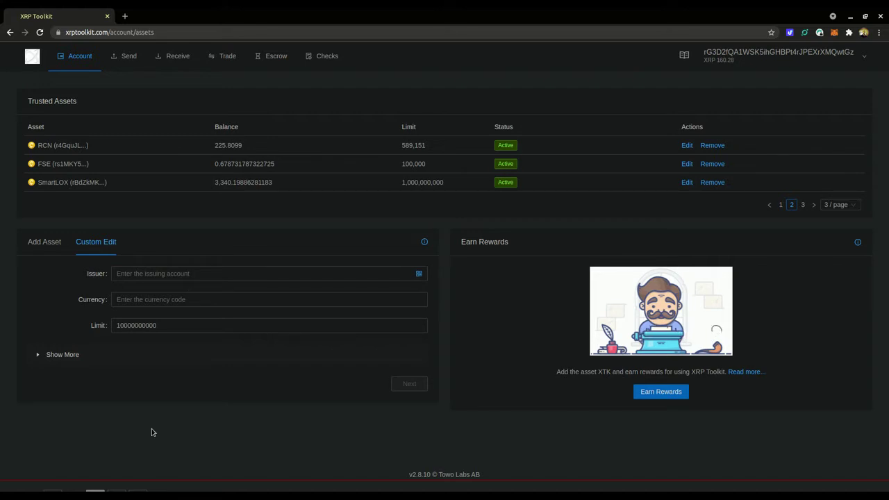
- Copy the RCN issuer address from the LibreOffice Writer document into the custom asset's Issuer field
click(117, 489)
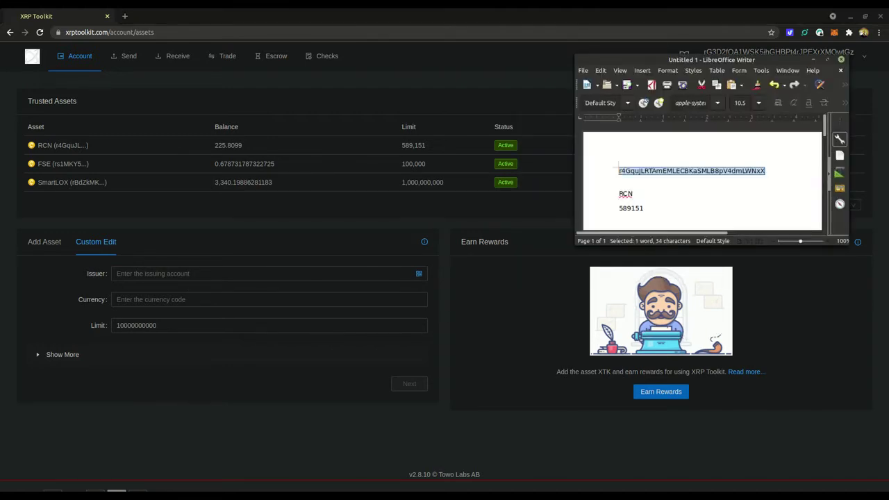
right_click(748, 171)
click(759, 189)
click(279, 276)
right_click(279, 275)
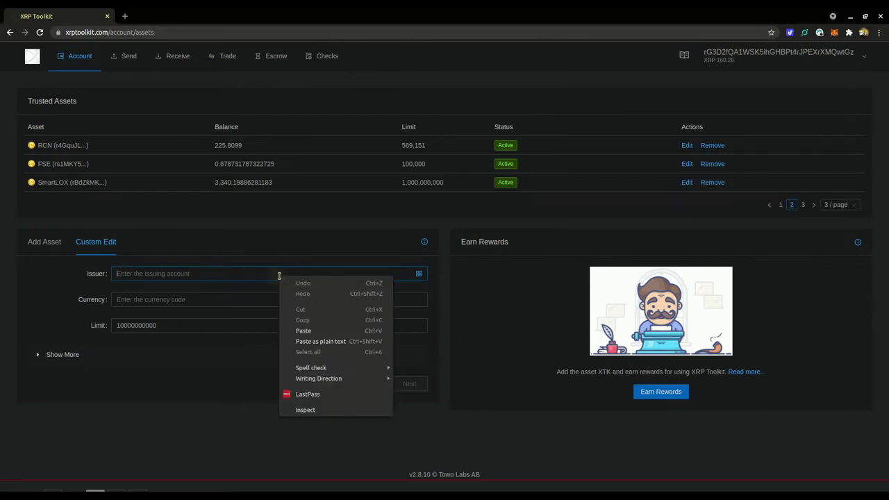
click(302, 327)
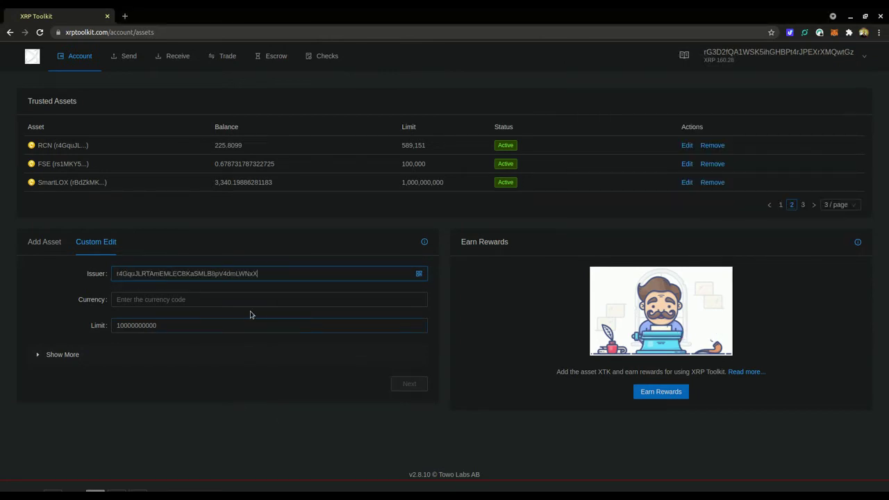
- Set the custom asset's currency code to RCN and its limit to 589151
click(230, 300)
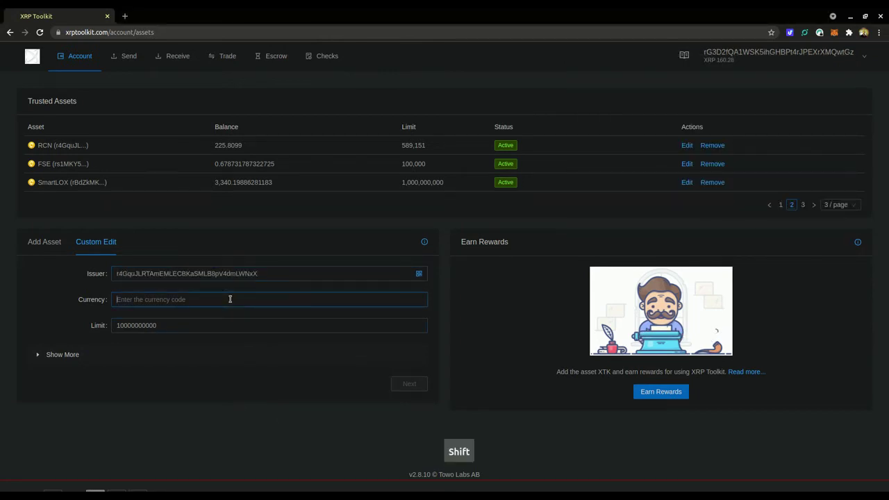
text(RCN)
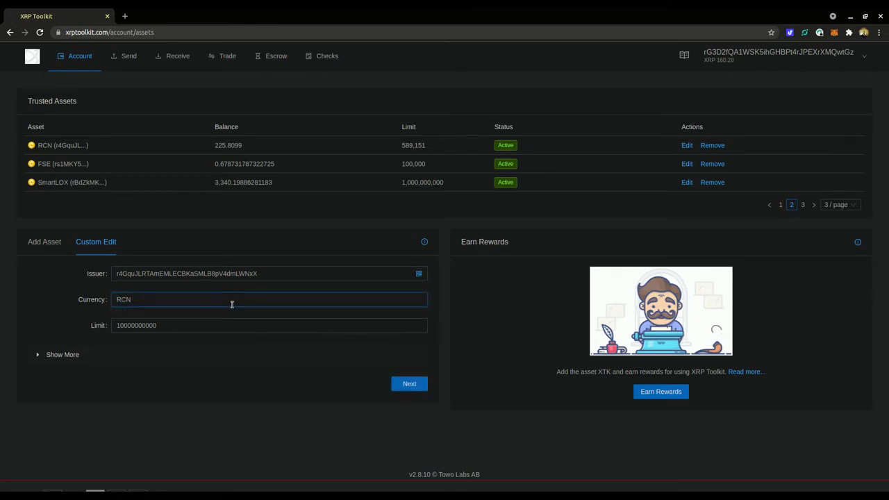
double_click(235, 325)
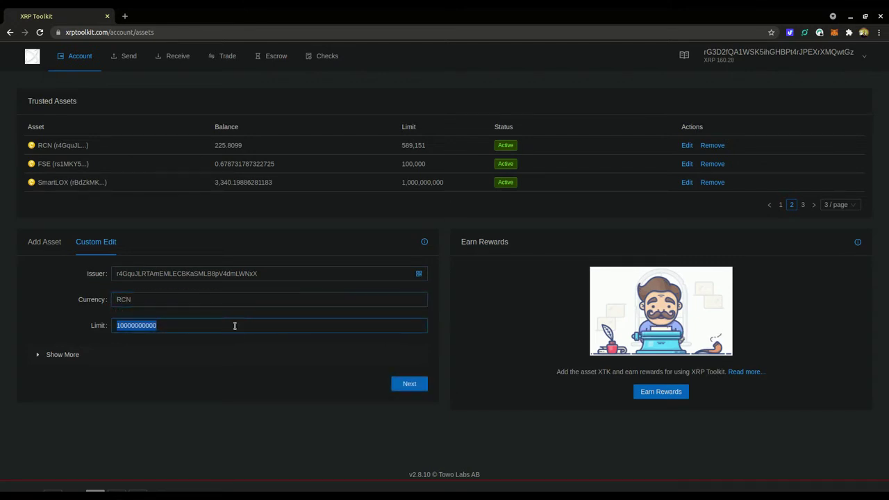
text(5891)
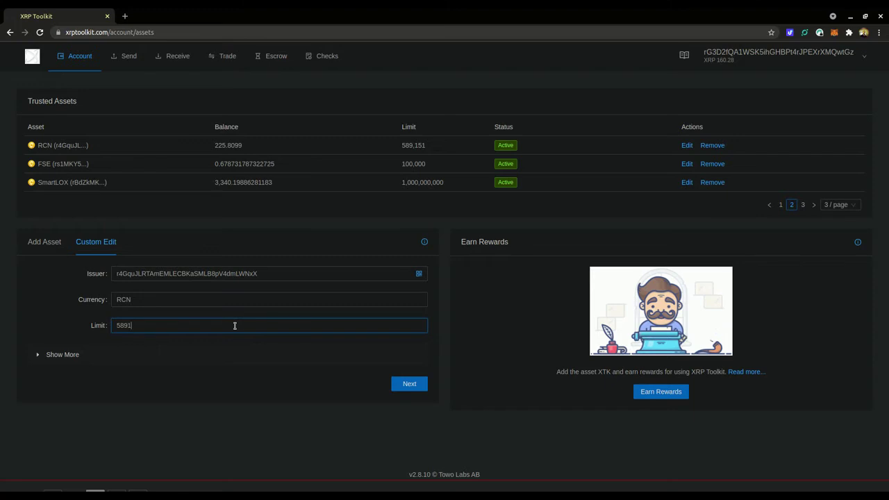
text(51)
- Open the trading page and change the pair to XRP-RCN by choosing RCN (r4GquJL...) as the quote asset
click(224, 61)
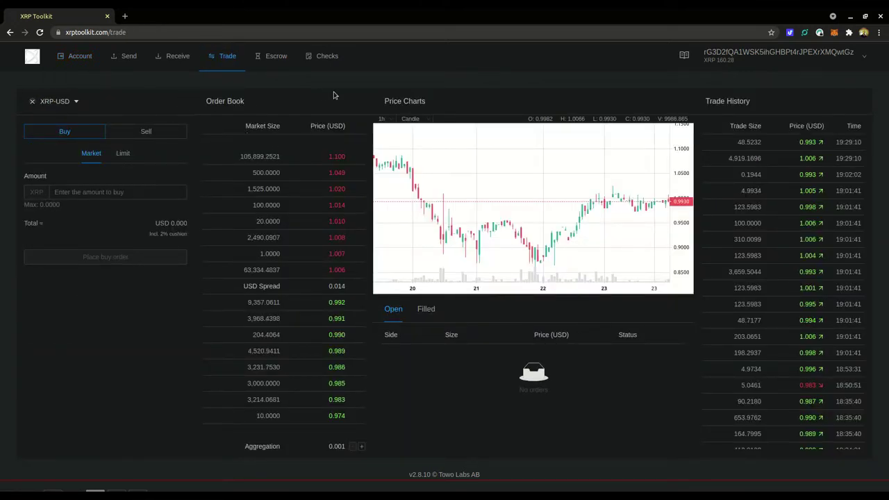
click(64, 106)
click(97, 159)
scroll(99, 209, down, 6)
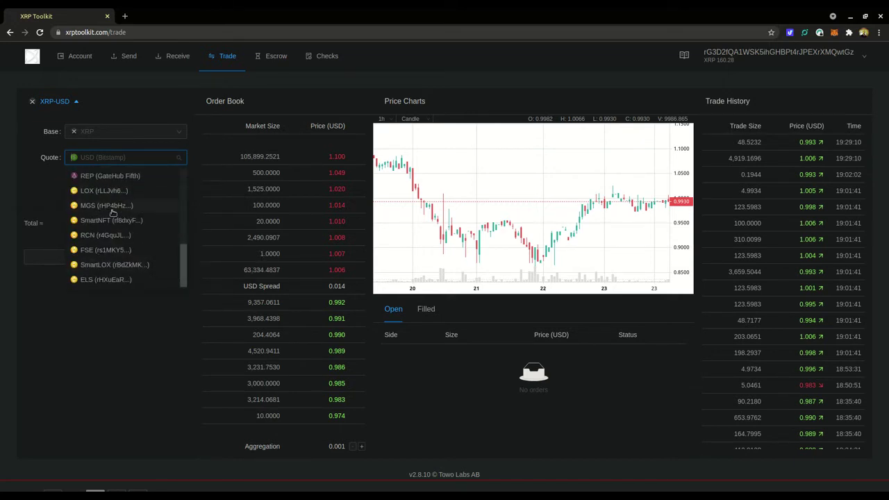
click(102, 236)
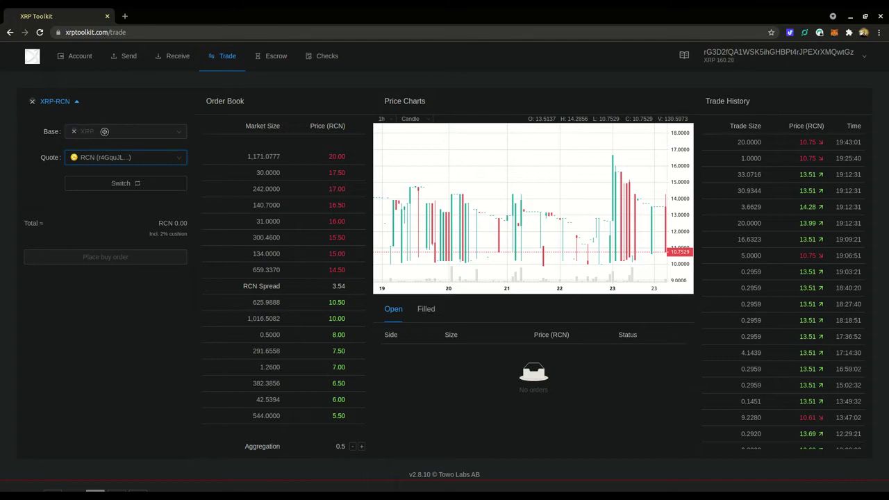
click(71, 106)
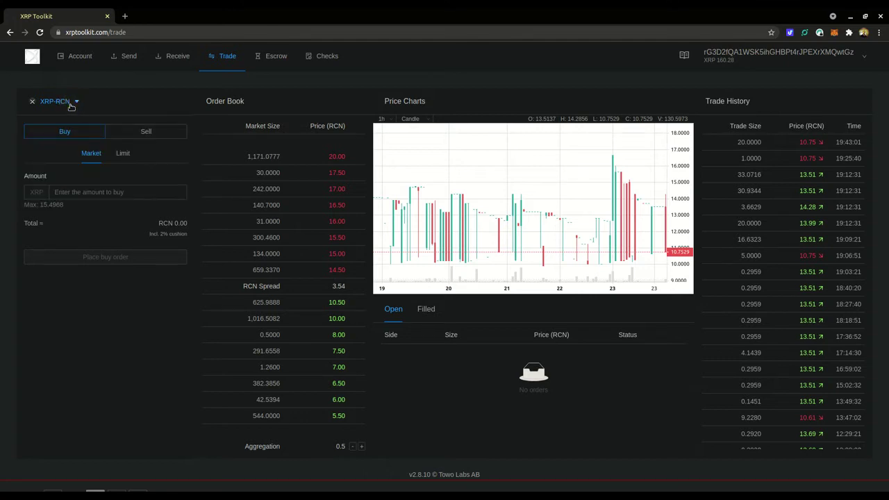
- Place a market order selling 5 XRP for RCN
click(129, 136)
click(89, 195)
text(5)
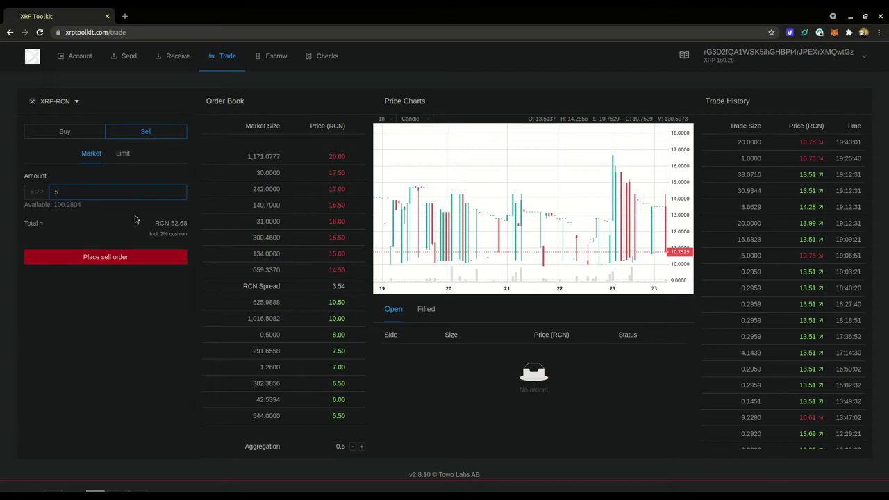
click(85, 257)
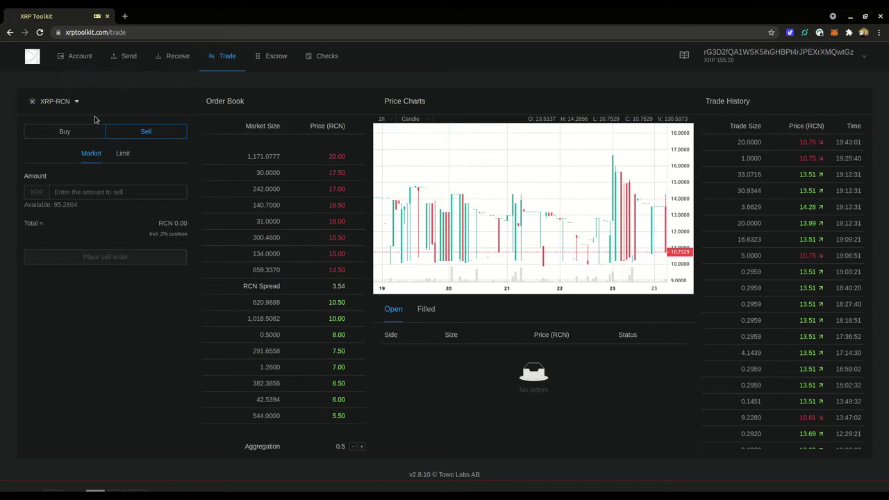
- Swap the base and quote assets so the trading pair becomes RCN-XRP
click(69, 102)
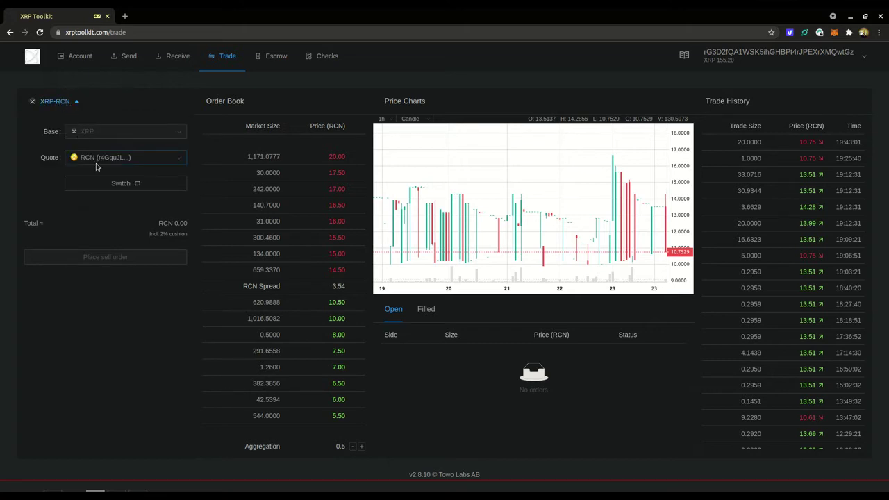
click(116, 184)
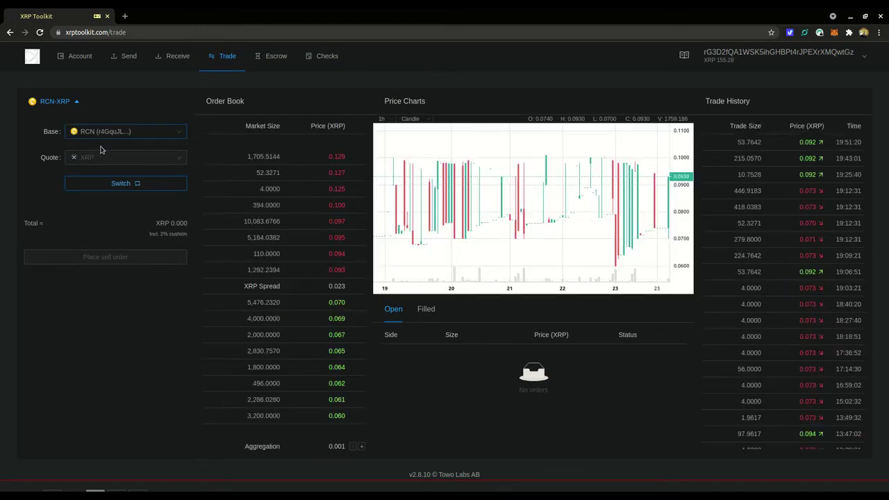
click(71, 103)
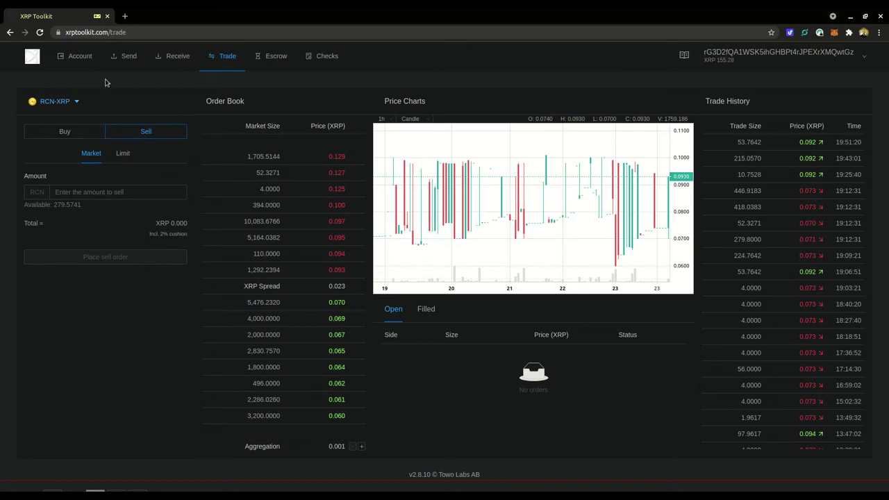
- Switch to the mirrored Pixel 4a (5G) phone, launch the SOLO wallet from the Cryptocurrency folder and open its DEX
click(848, 16)
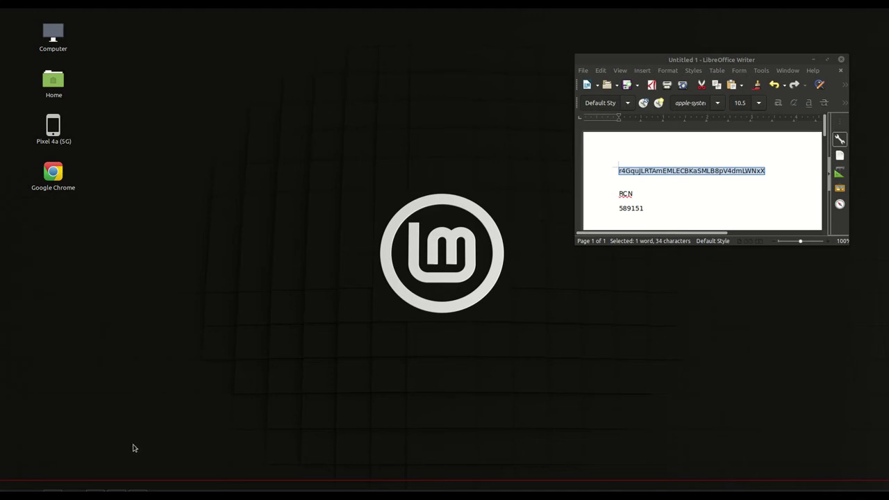
click(138, 488)
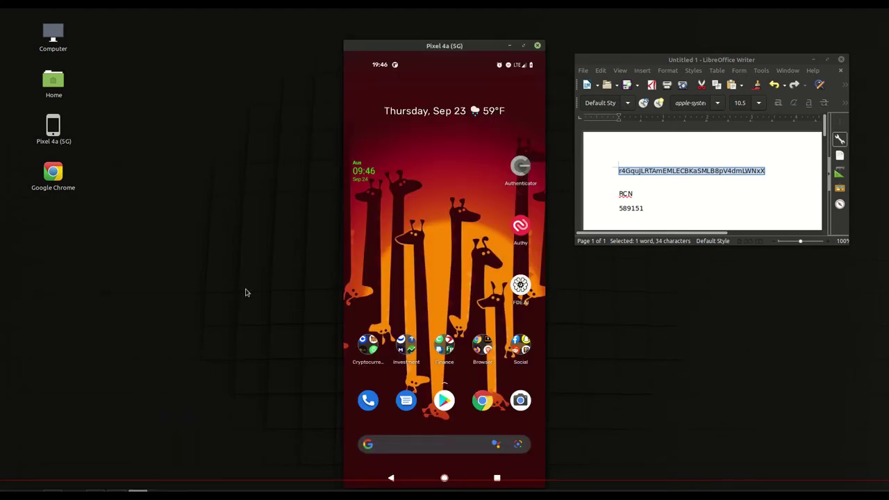
click(366, 344)
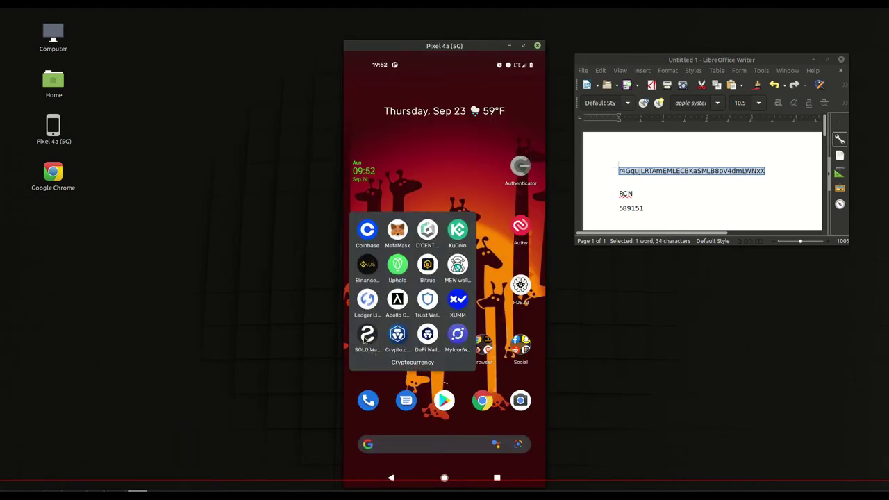
click(366, 339)
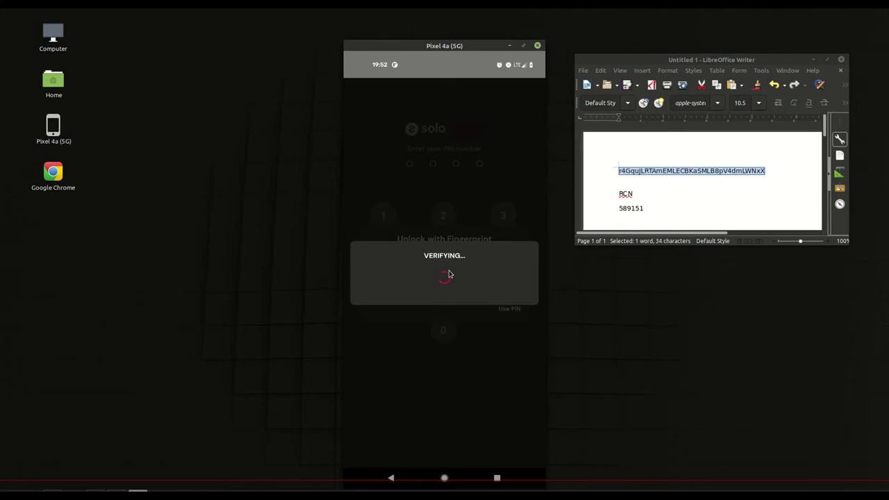
click(488, 452)
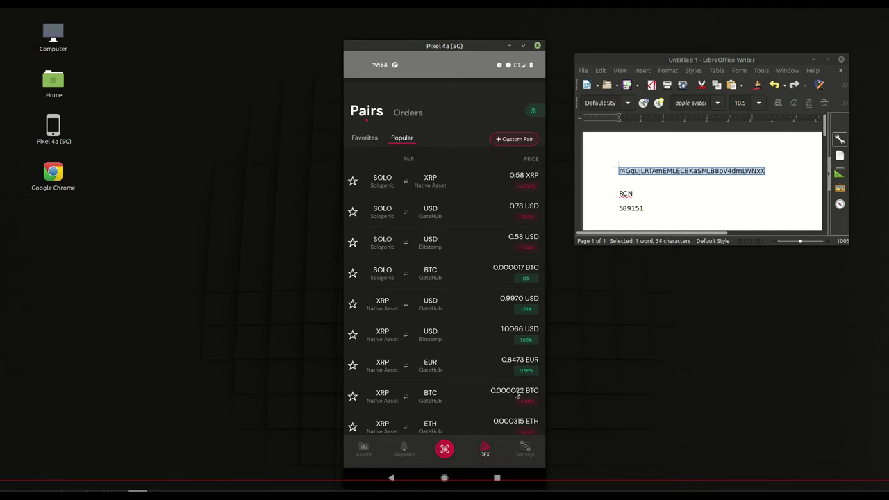
- Start a custom DEX pair with XRP as its base asset
click(514, 139)
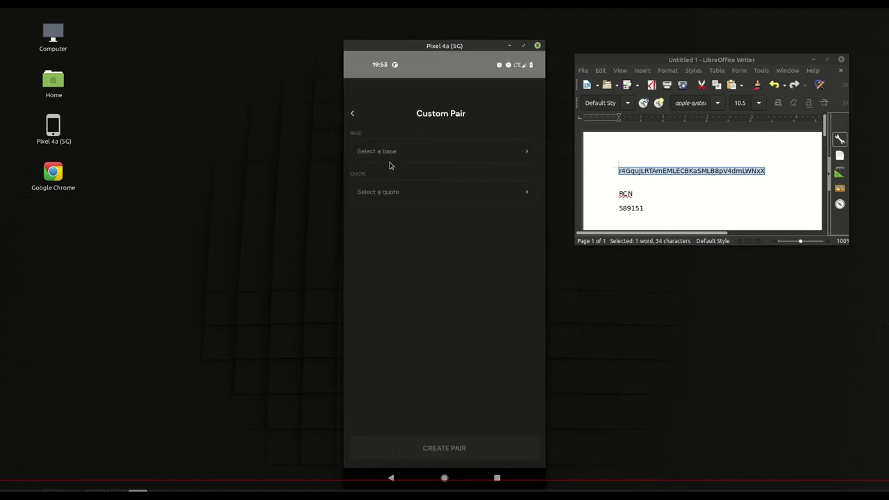
click(411, 156)
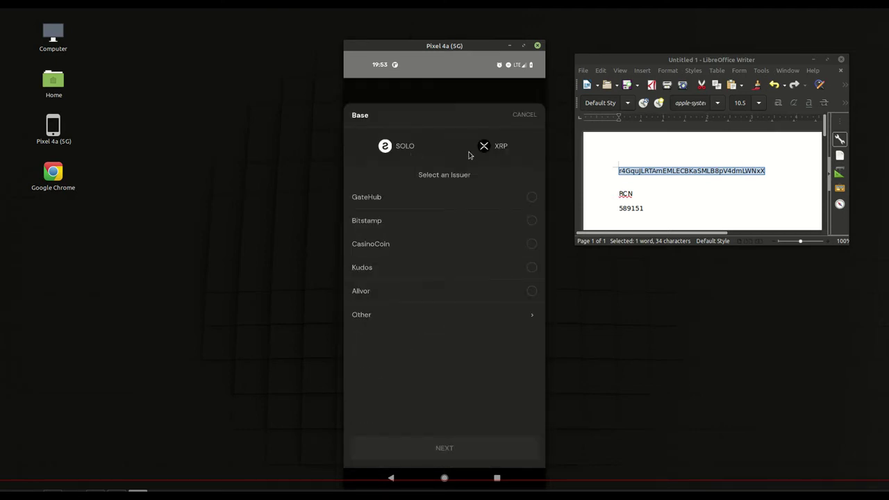
click(471, 153)
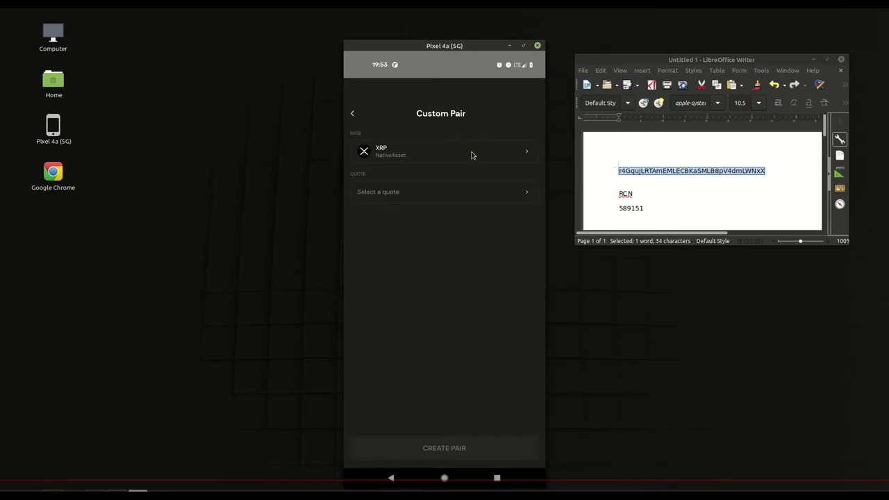
- Choose another issuer for the custom pair's quote and enter the RCN issuer address from the Writer document
click(410, 191)
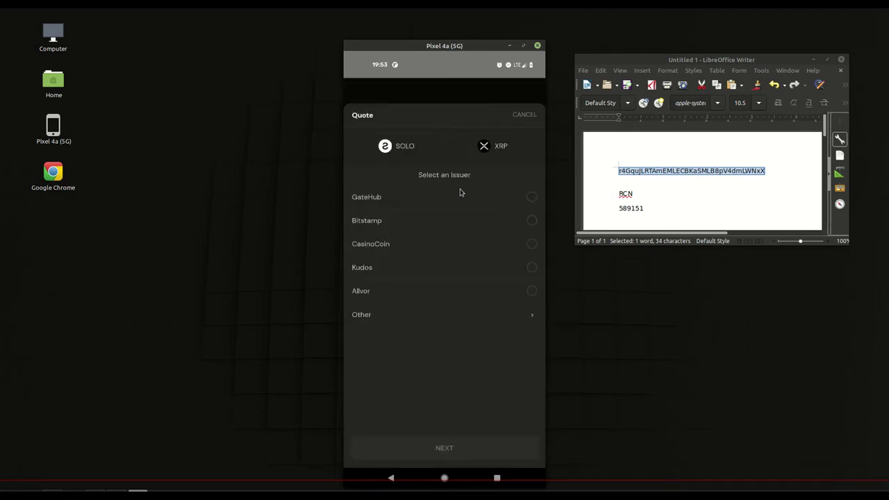
click(371, 322)
click(385, 339)
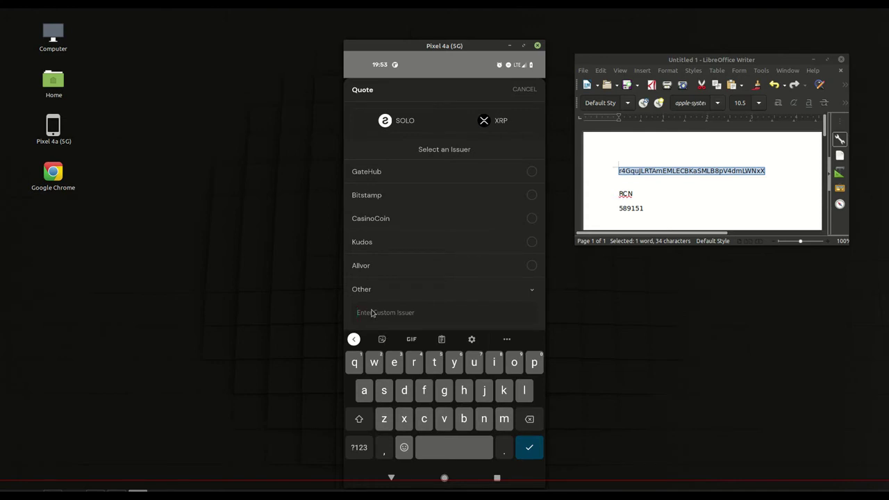
click(373, 313)
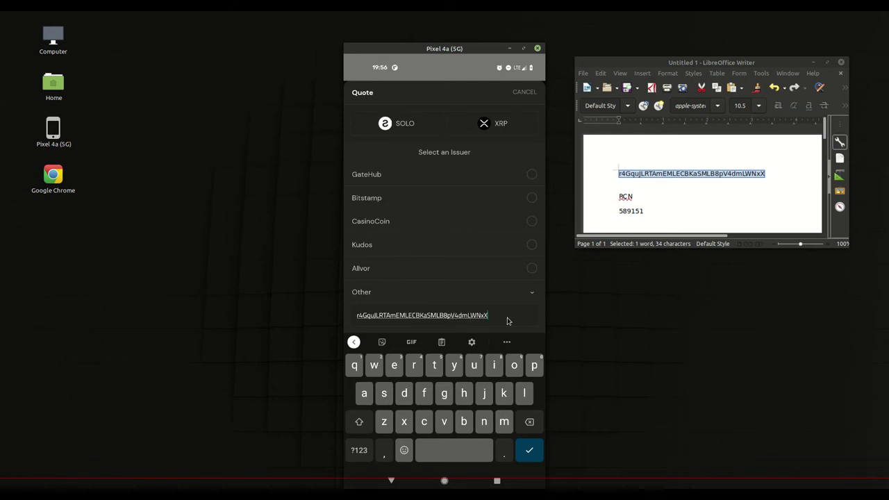
click(527, 452)
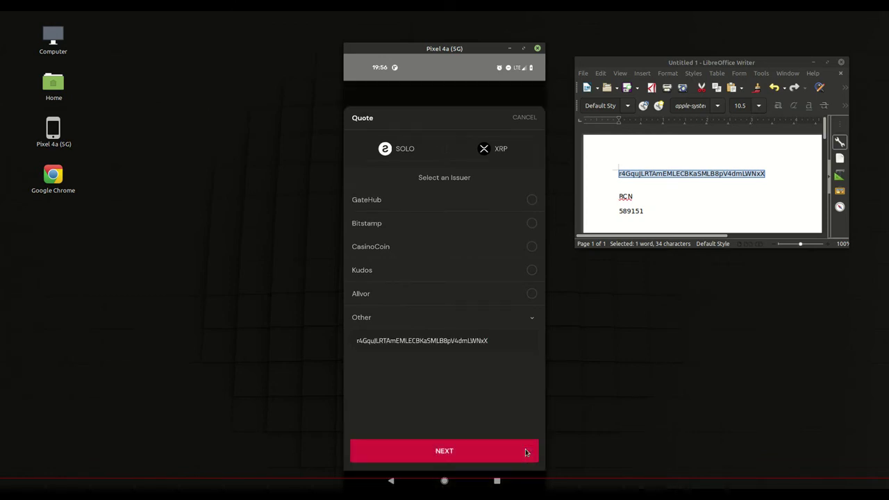
- Confirm RCN as the quote currency and create the XRP/RCN pair
click(436, 452)
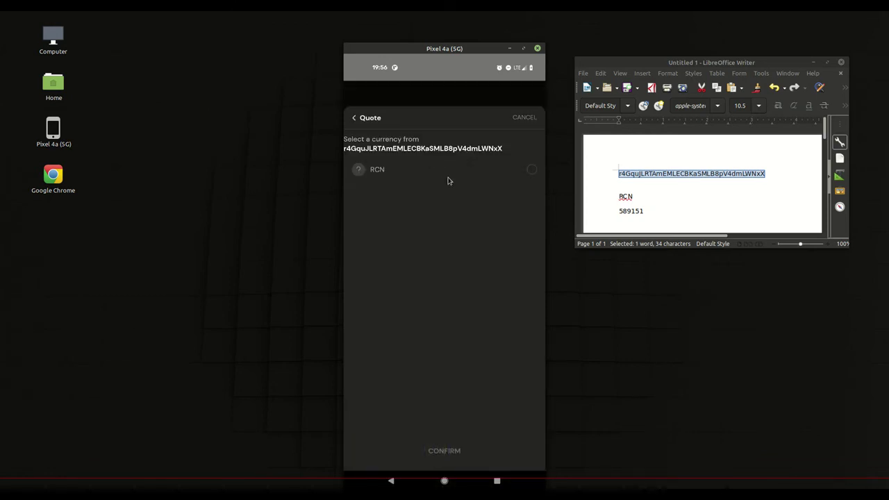
click(506, 170)
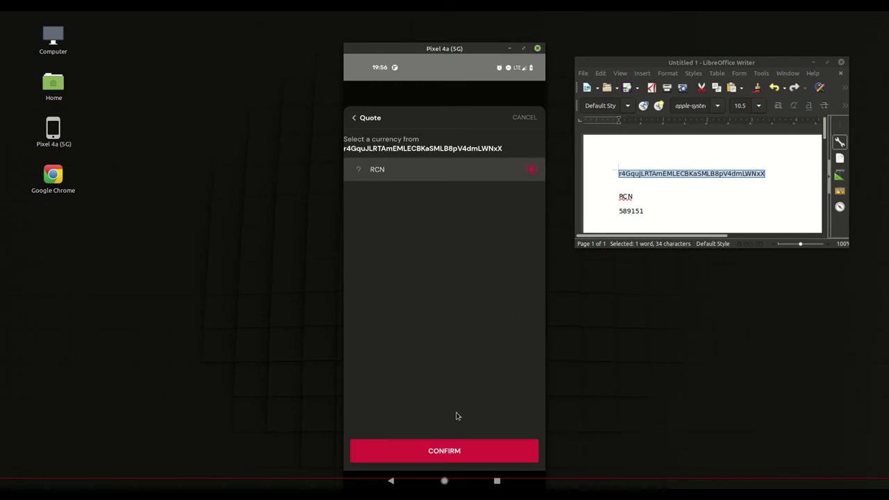
click(453, 451)
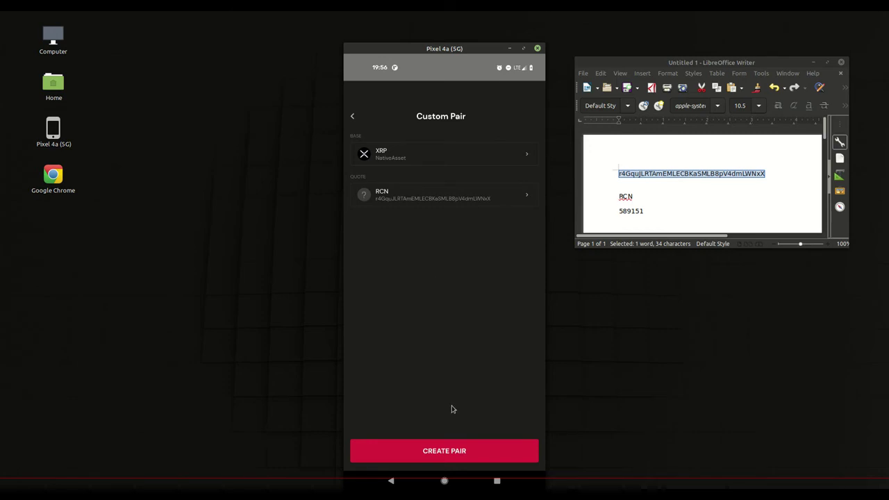
click(453, 450)
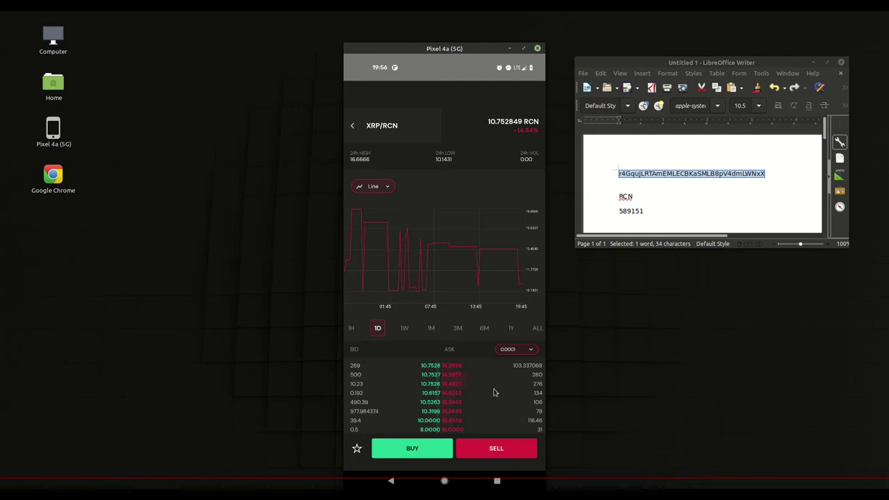
- Set up a market sell order for 5 XRP on the XRP/RCN pair and submit it for review
click(483, 447)
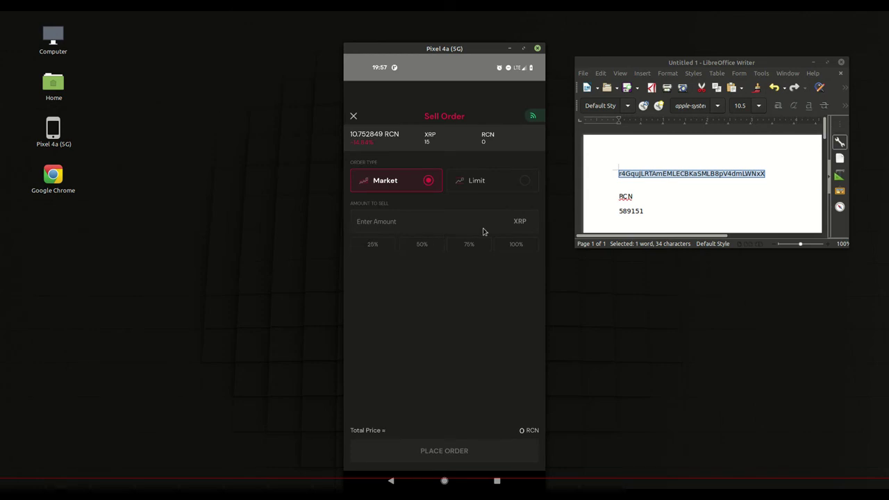
click(440, 222)
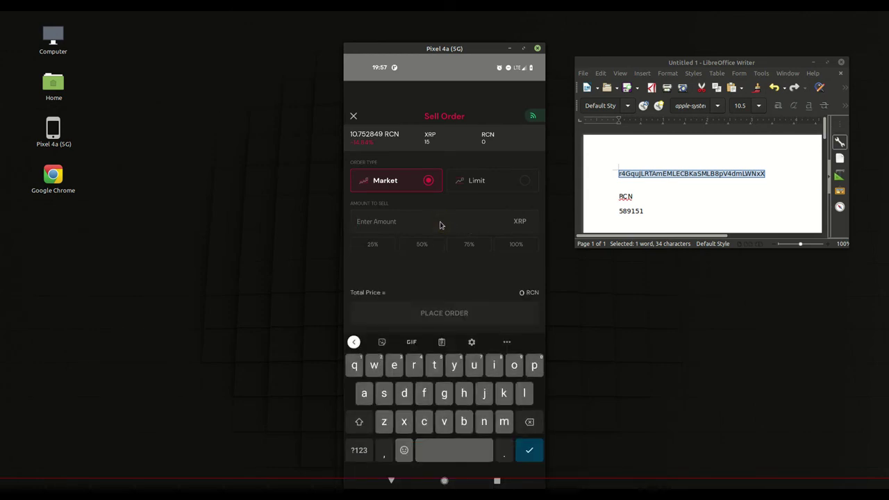
text(5)
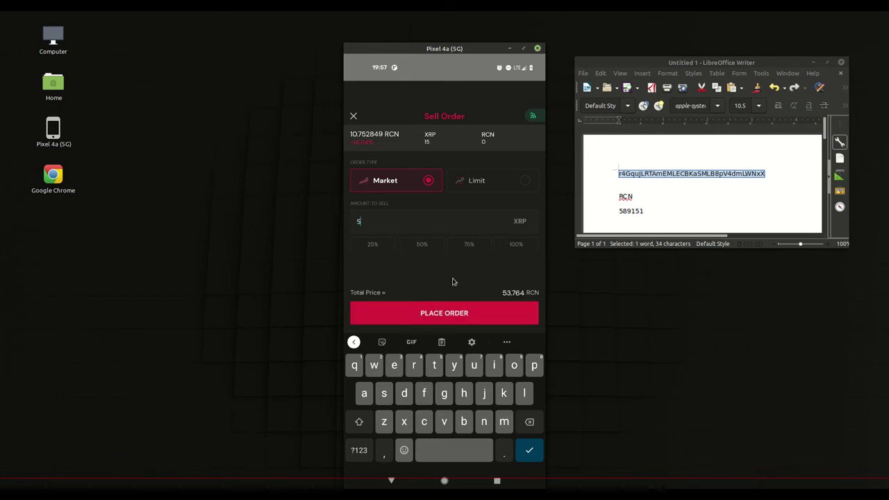
click(465, 315)
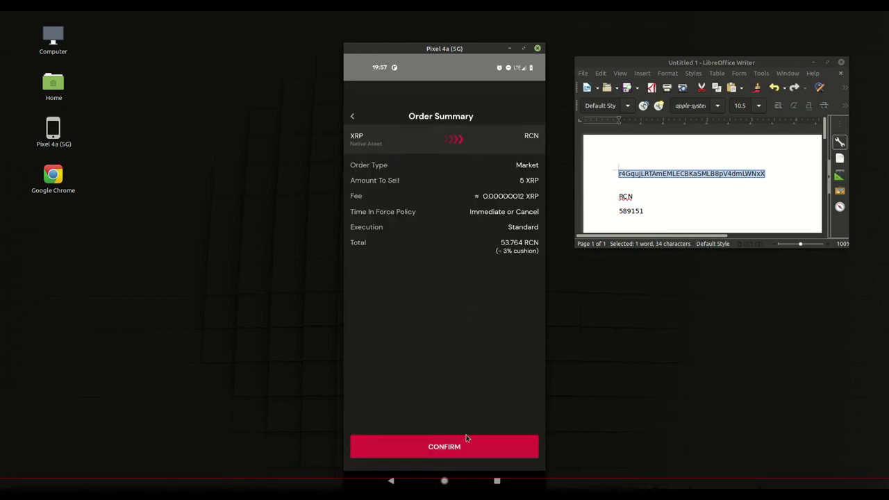
- Confirm the sell order, authorise it with the wallet password and dismiss the order notification
click(467, 448)
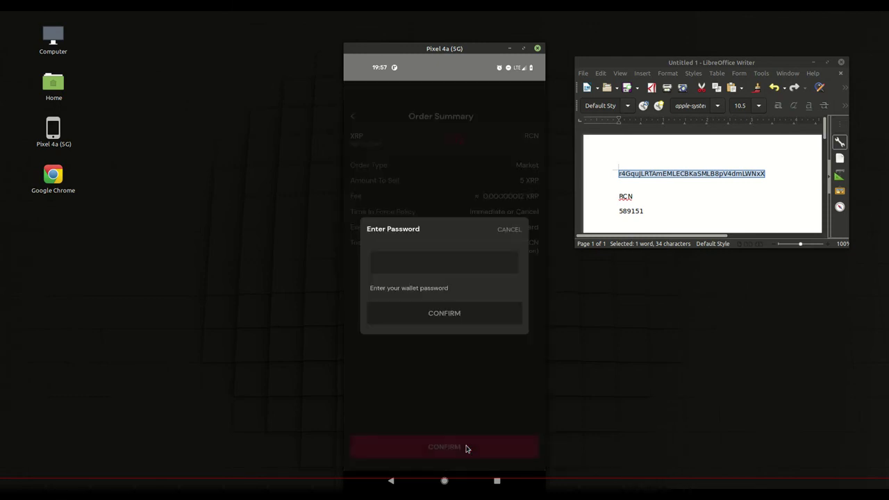
key(ctrl+v)
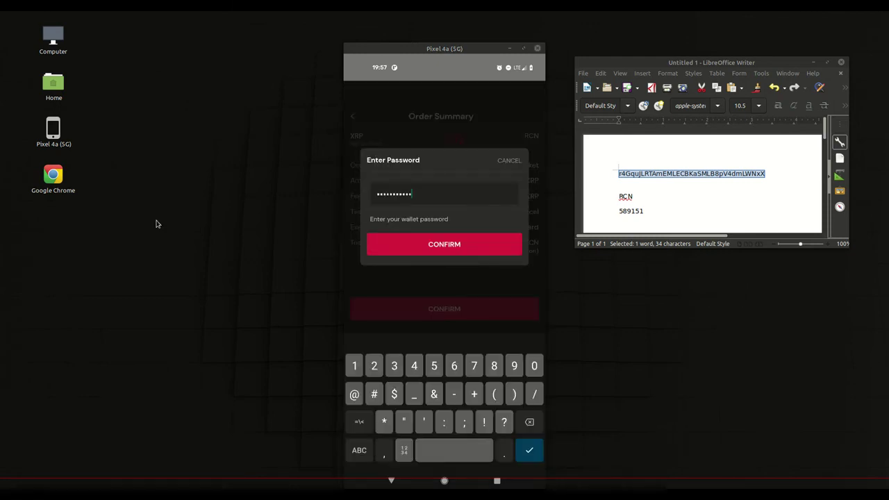
key(Return)
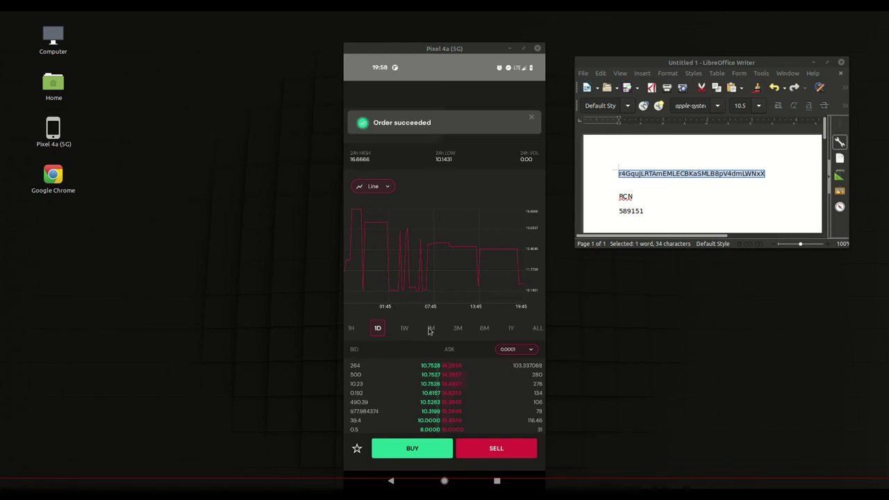
click(531, 120)
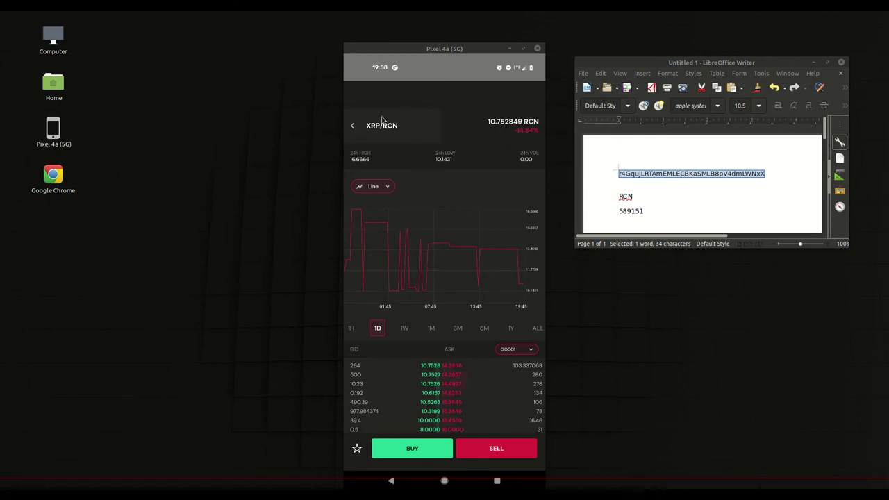
- Return to the wallet's assets and start adding an asset with Custom as its issuer type
click(355, 129)
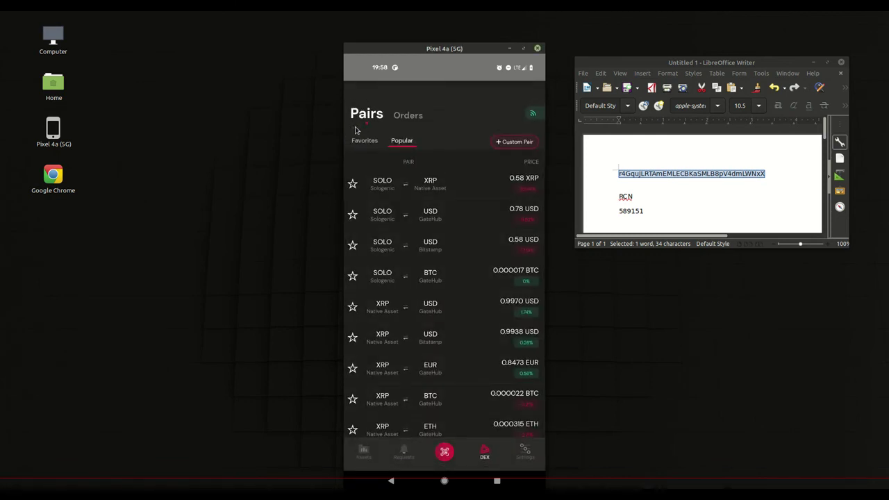
click(364, 453)
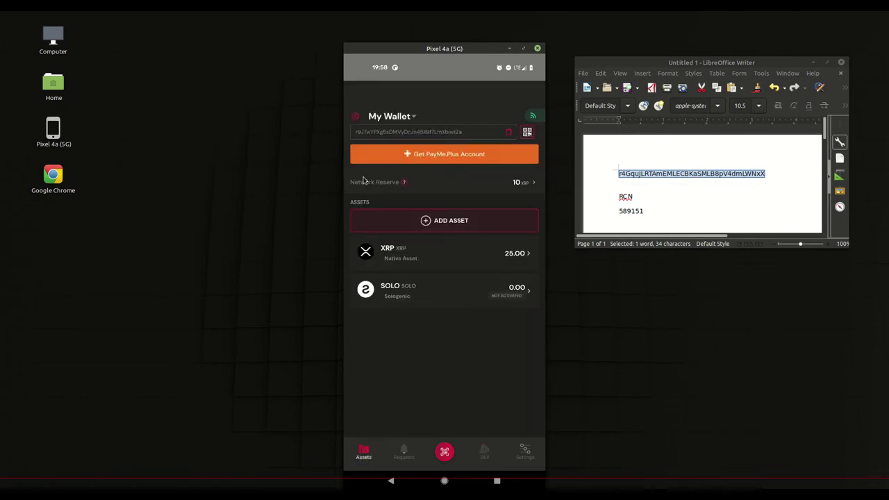
click(454, 222)
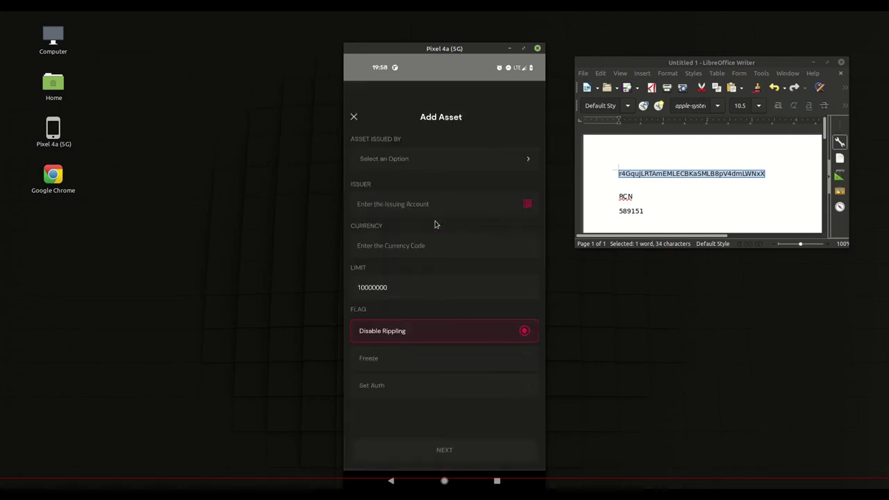
click(384, 157)
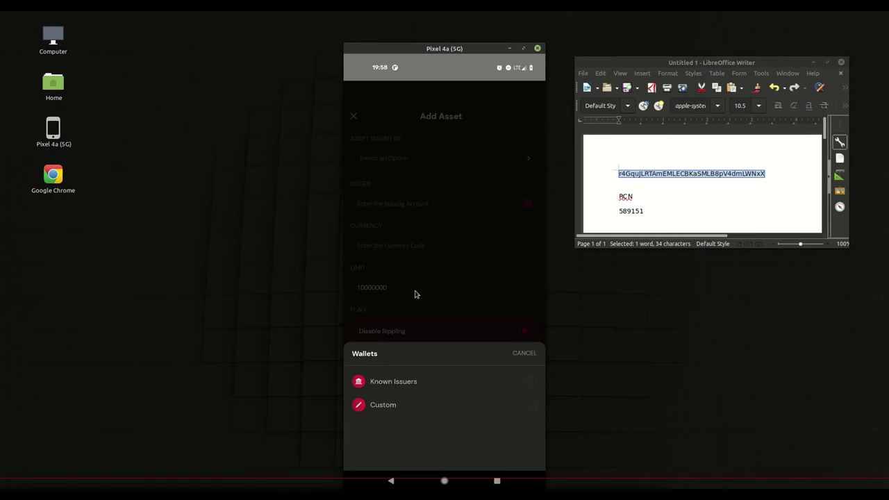
click(392, 408)
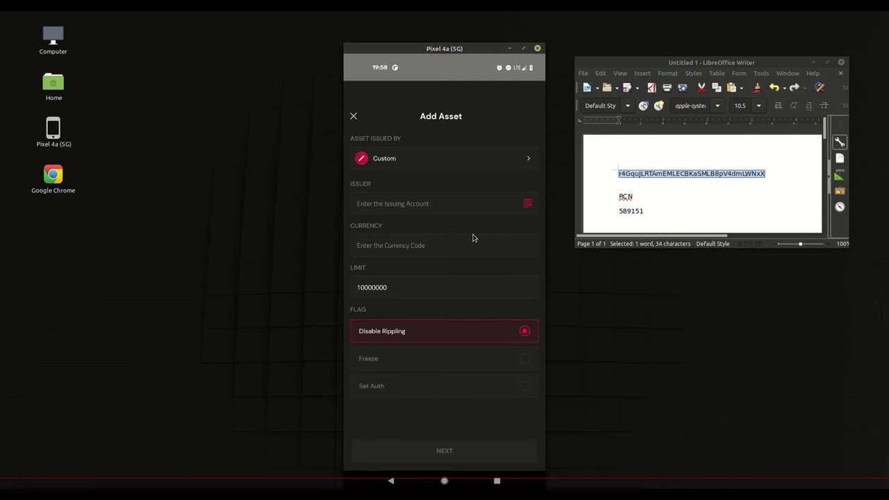
- Enter the RCN issuer address from the Writer document and set the asset's currency code to RCN
text(r4GqujLRTAmEMLECBKaSMLB8pV4dmLWNxX)
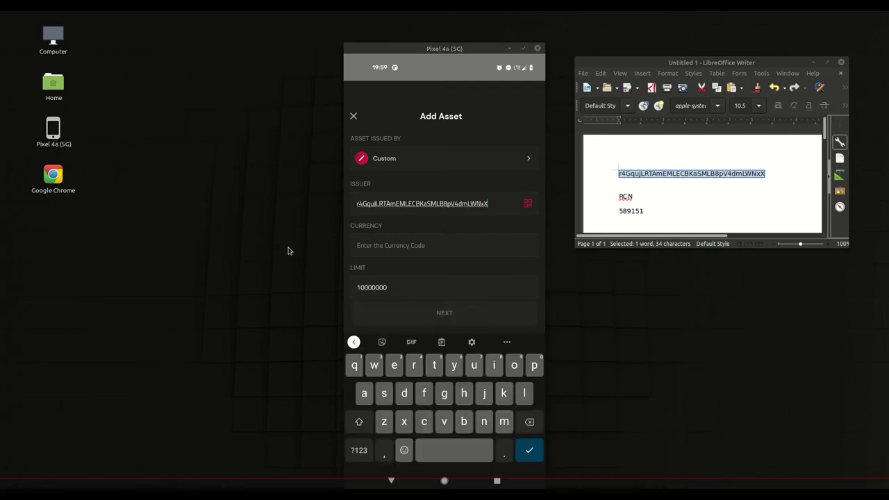
click(386, 248)
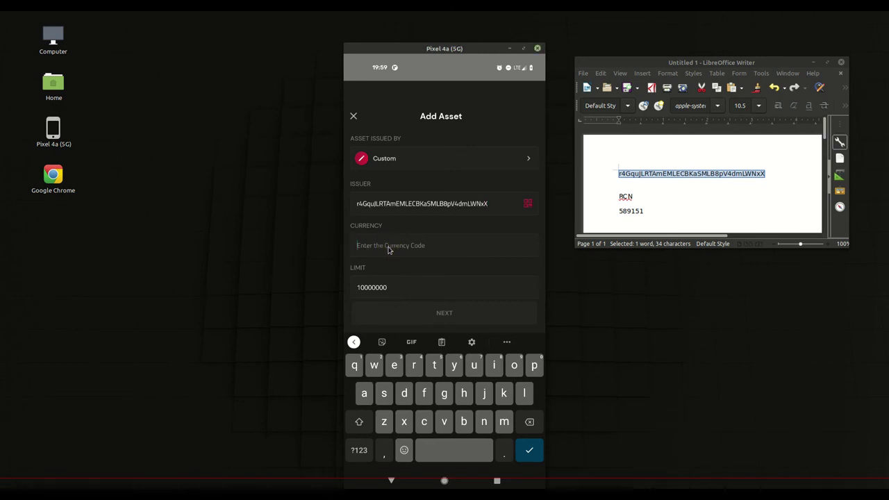
text(RCN)
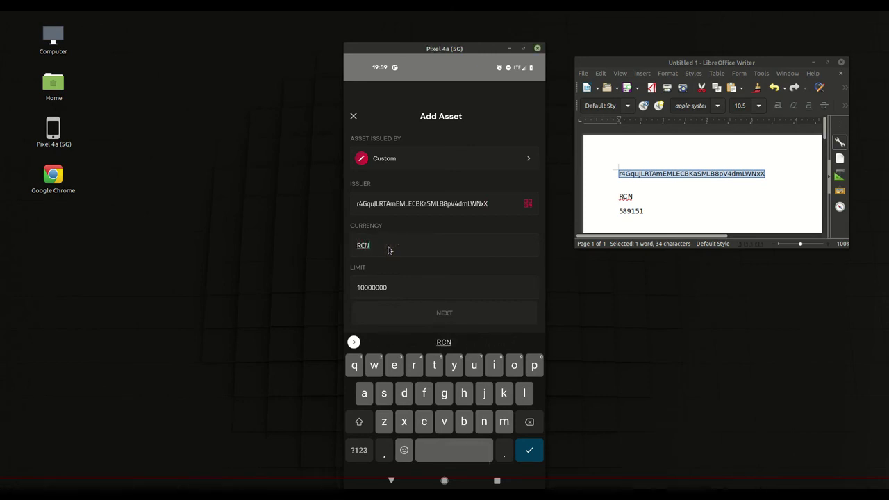
- Set the RCN asset's limit to 589151 and submit the asset details with rippling disabled
click(401, 288)
double_click(393, 291)
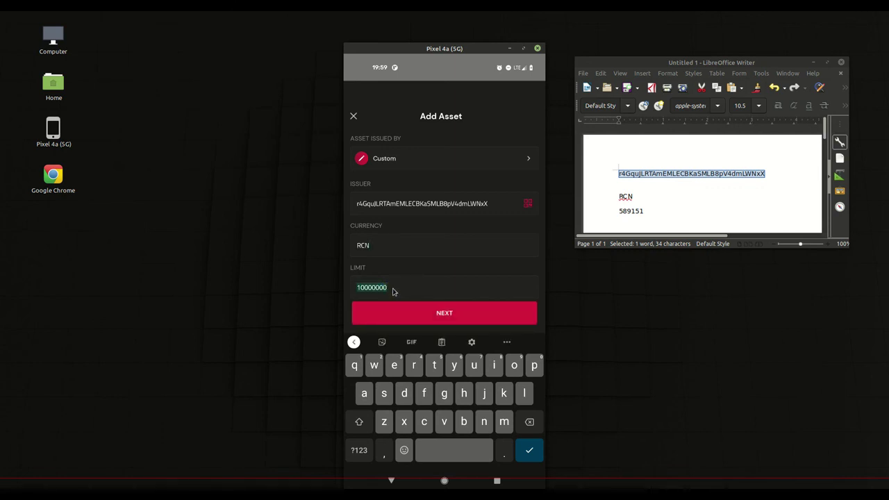
text(589151)
click(411, 316)
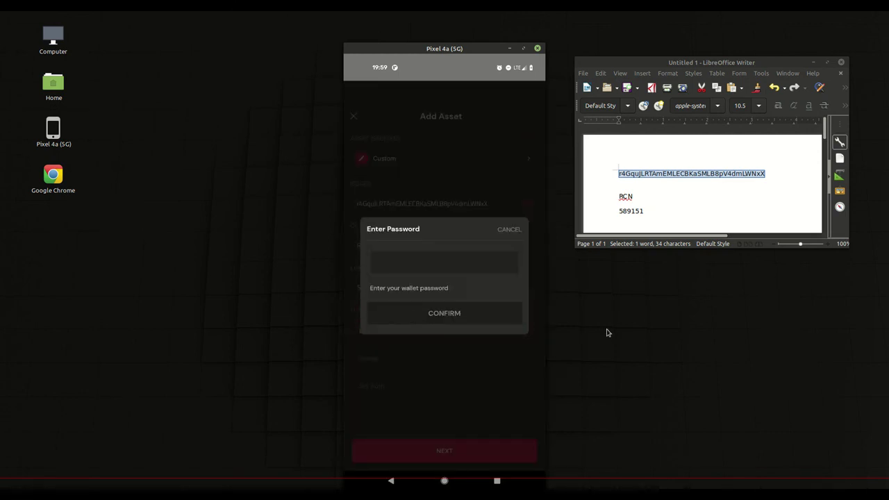
right_click(764, 490)
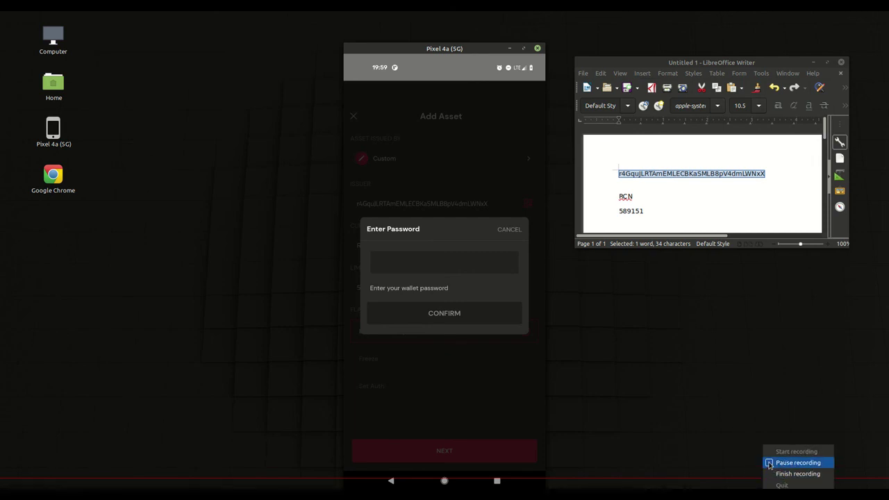
click(792, 463)
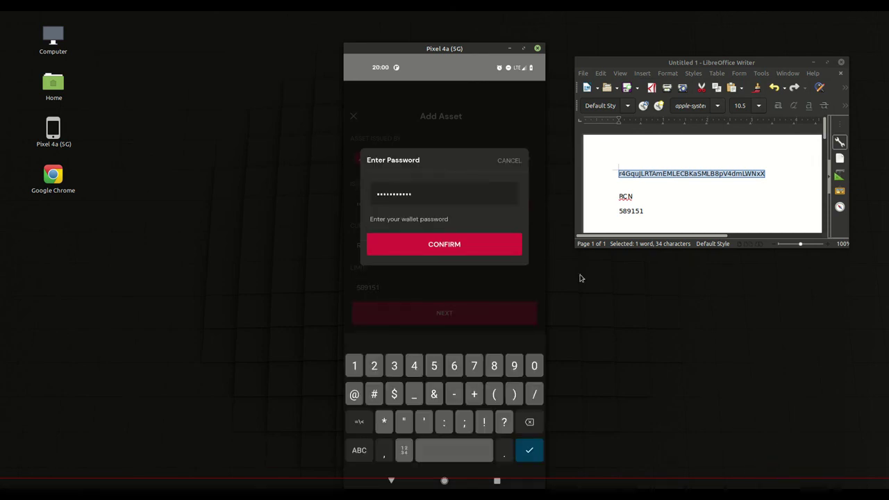
- Authorise the new asset with the wallet password, confirm the RCN asset details and close the completion dialog
click(488, 245)
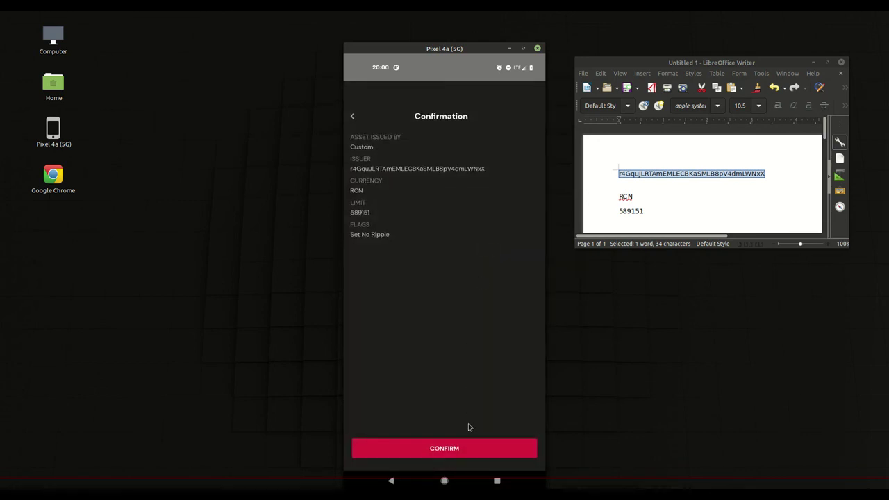
click(468, 448)
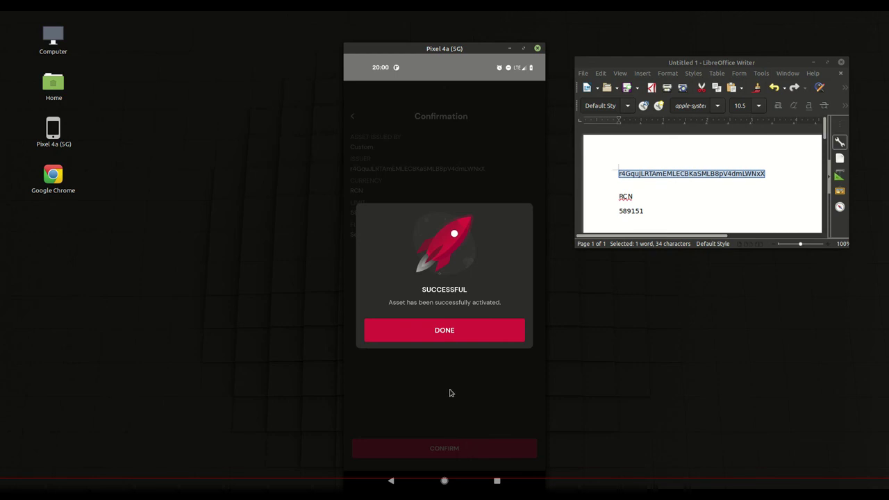
click(437, 335)
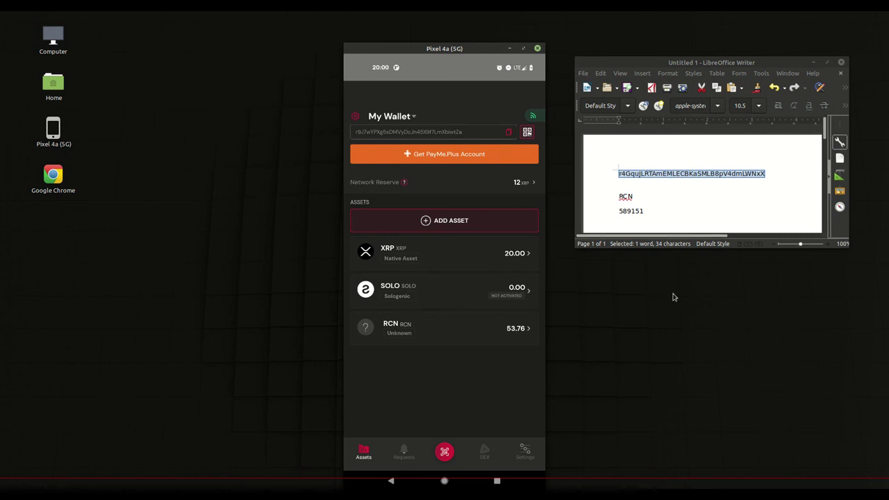
right_click(769, 480)
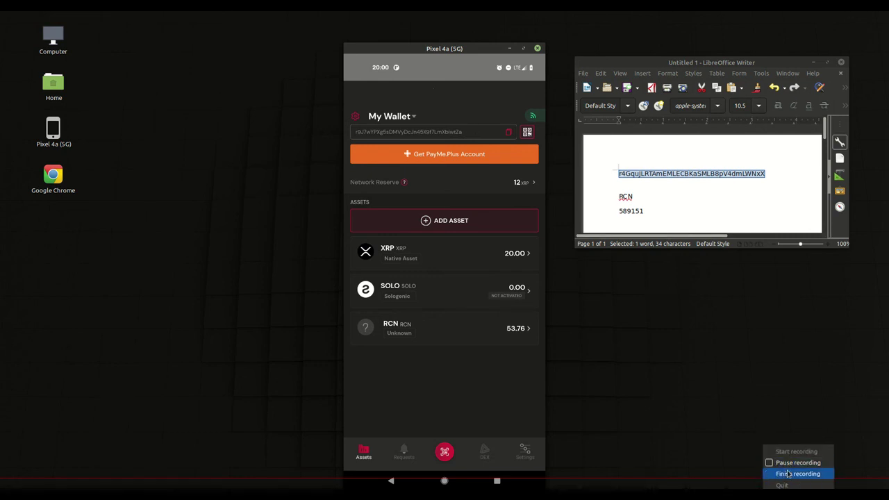
click(792, 474)
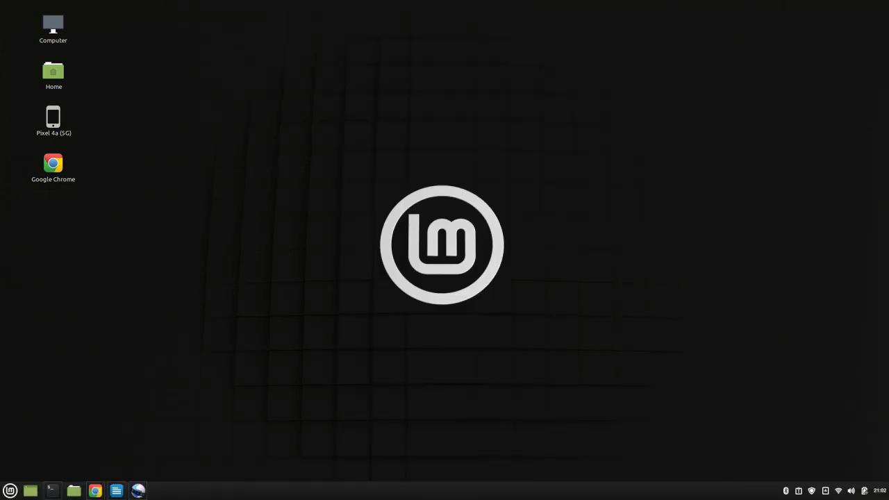